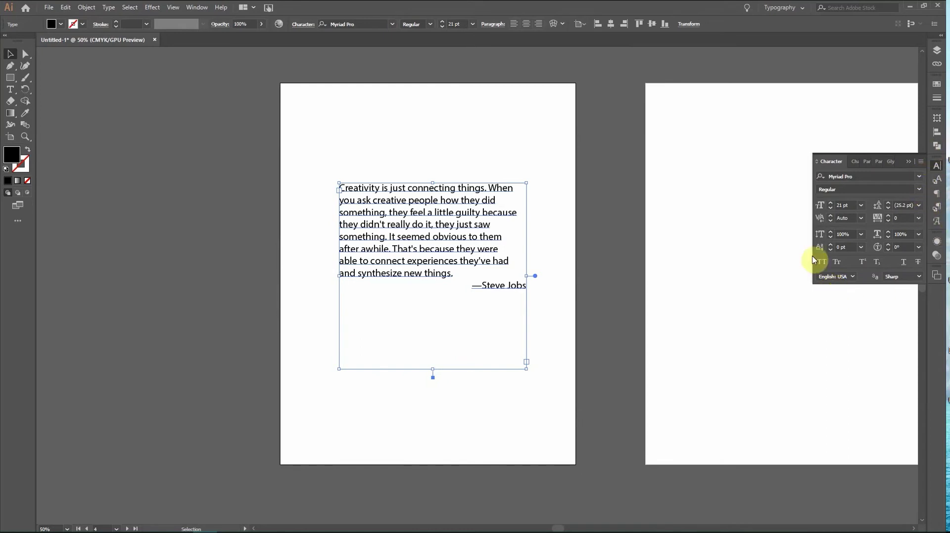
pyautogui.click(194, 10)
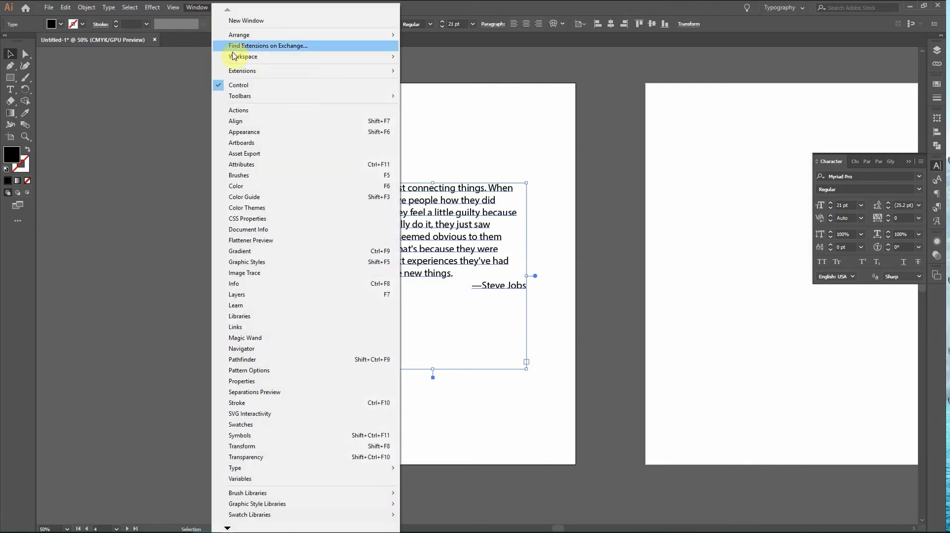
pyautogui.moveTo(350, 473)
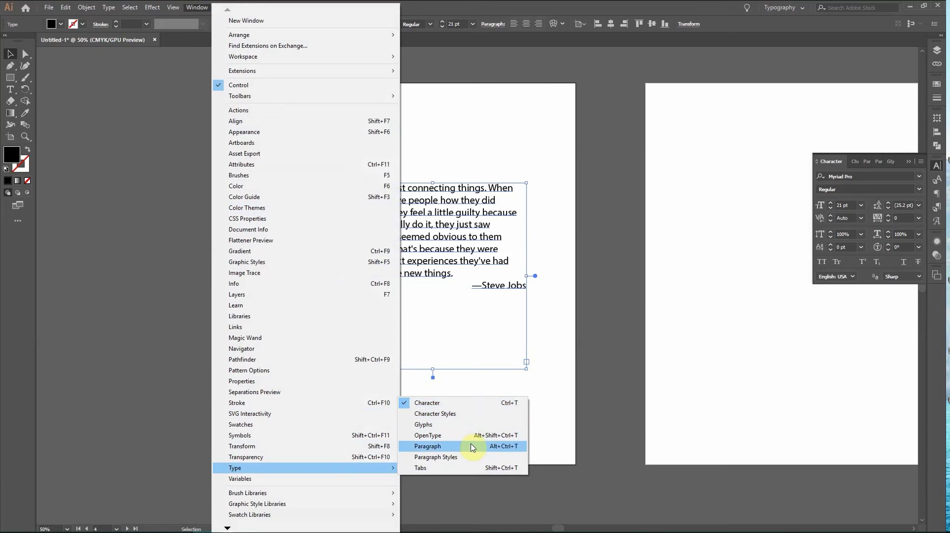
pyautogui.click(643, 353)
pyautogui.click(555, 333)
pyautogui.click(361, 225)
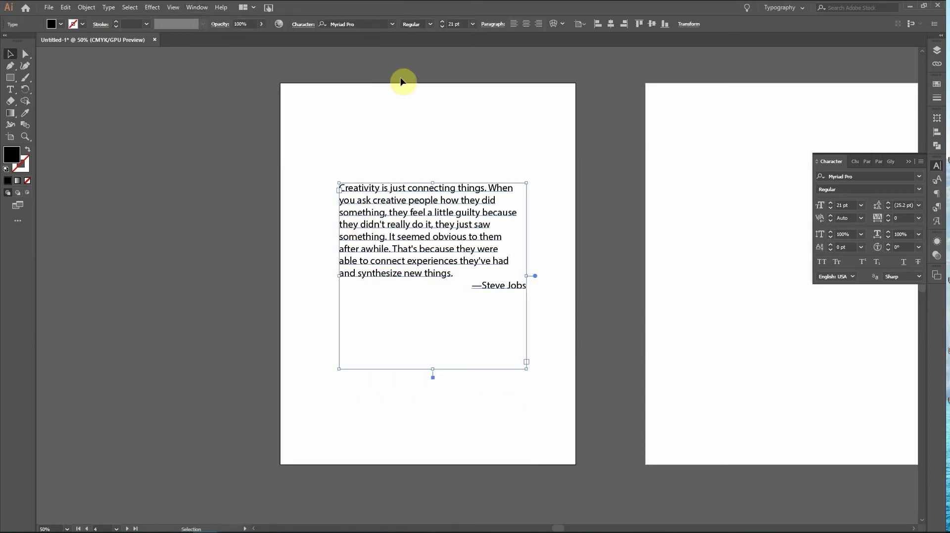
# - Browse the installed fonts and the additional Adobe Fonts previewed with the selected quote text, leaving its font as it is
pyautogui.click(390, 24)
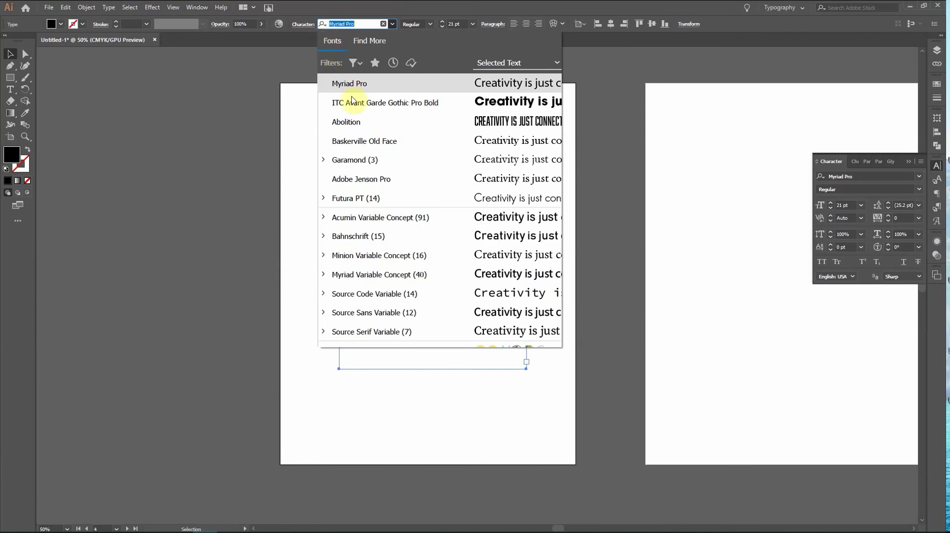
pyautogui.scroll(-4, 416, 207)
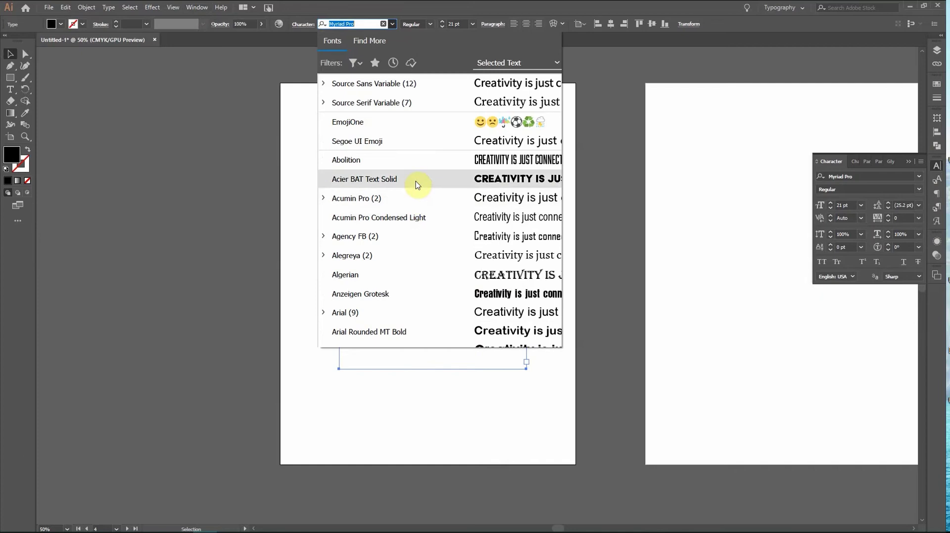
pyautogui.click(372, 40)
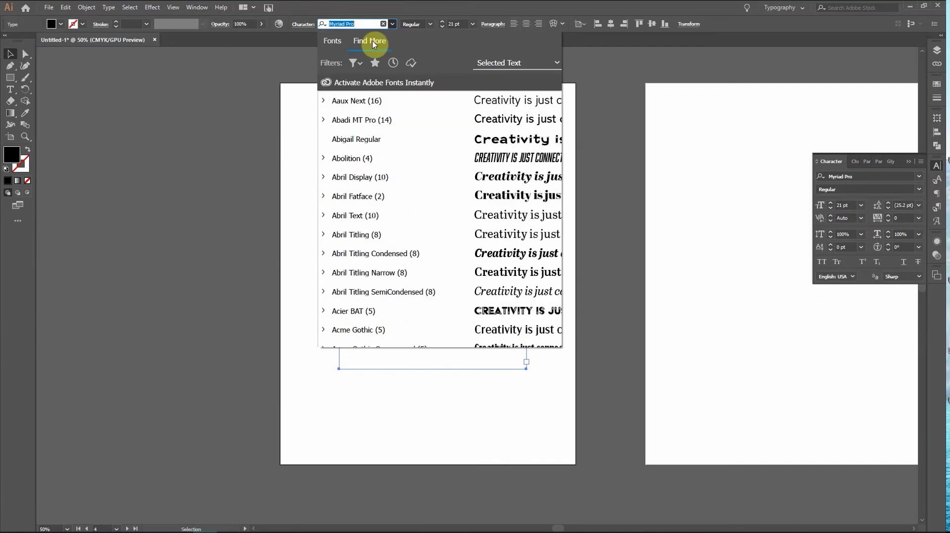
pyautogui.scroll(-1, 473, 200)
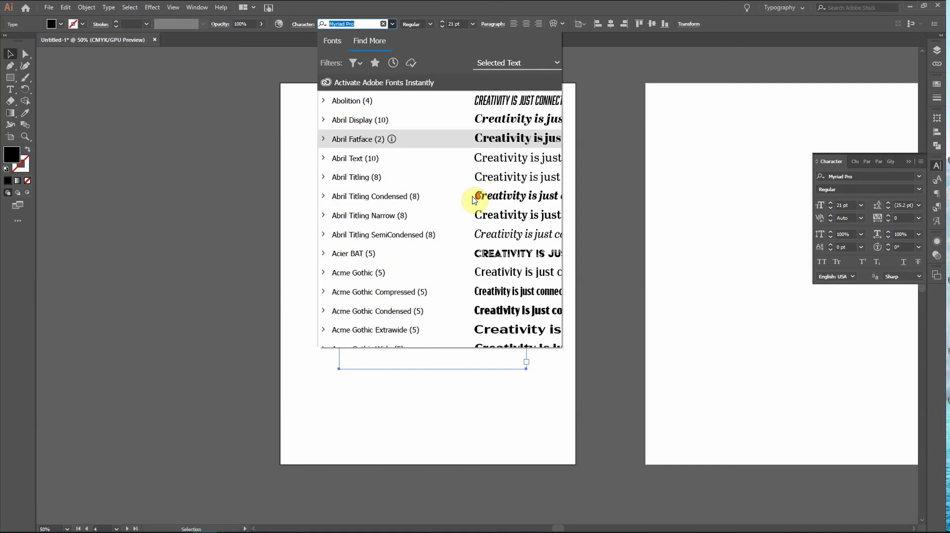
pyautogui.scroll(-12, 474, 199)
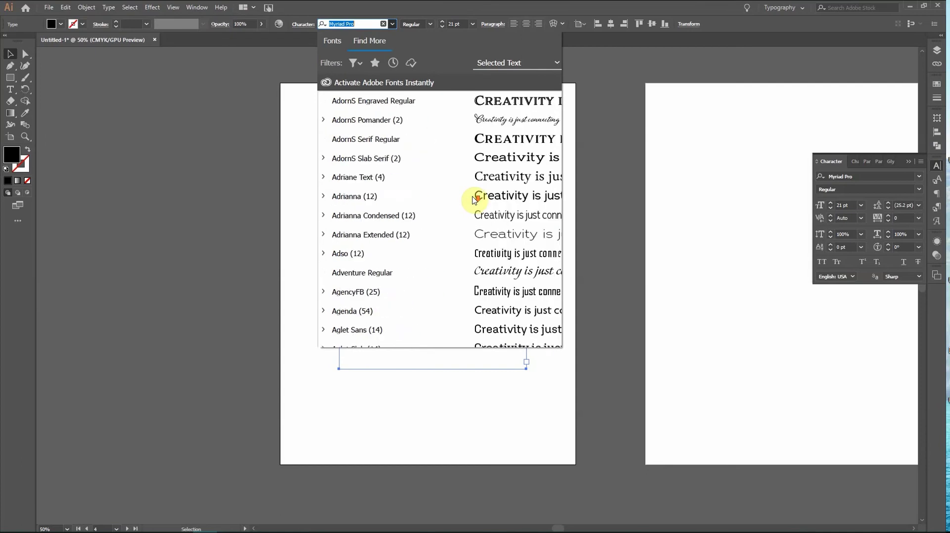
pyautogui.scroll(-20, 475, 200)
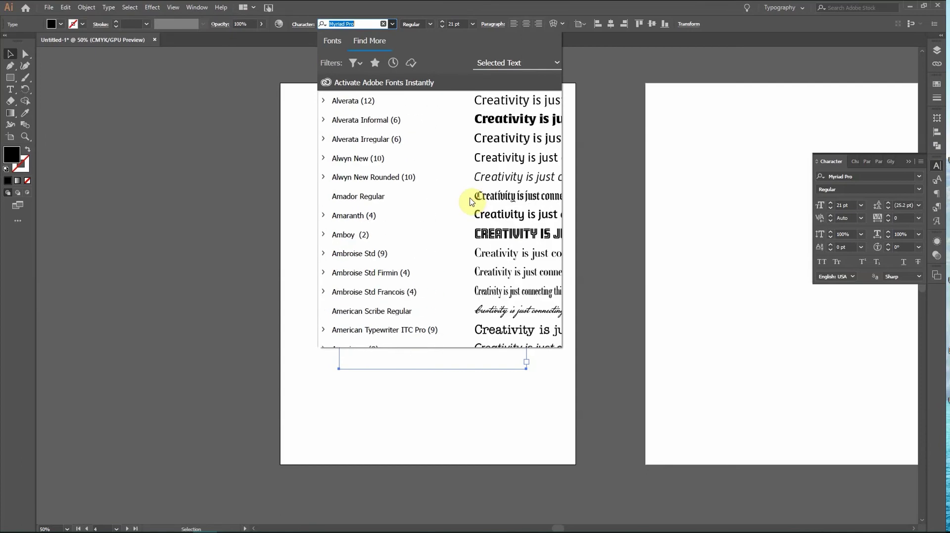
pyautogui.scroll(-13, 472, 203)
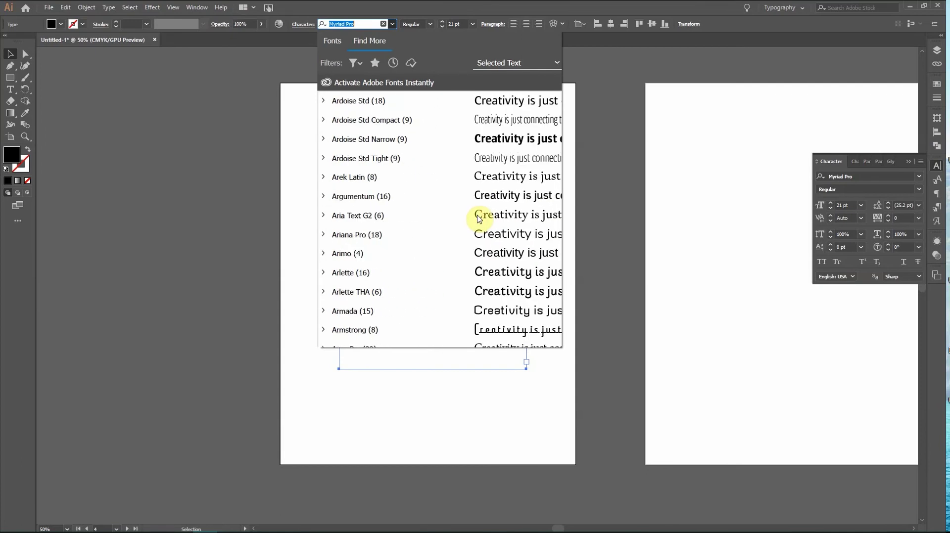
pyautogui.scroll(-8, 475, 220)
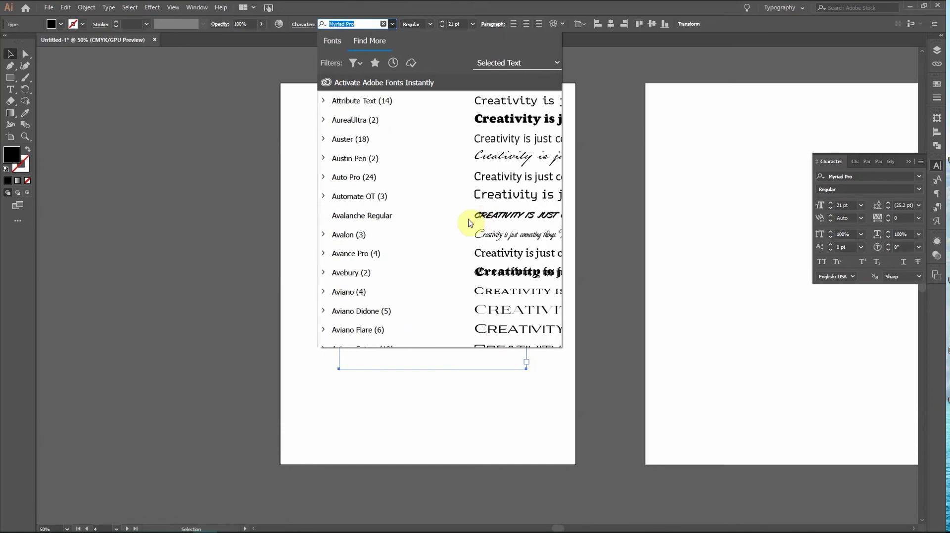
pyautogui.scroll(-6, 465, 225)
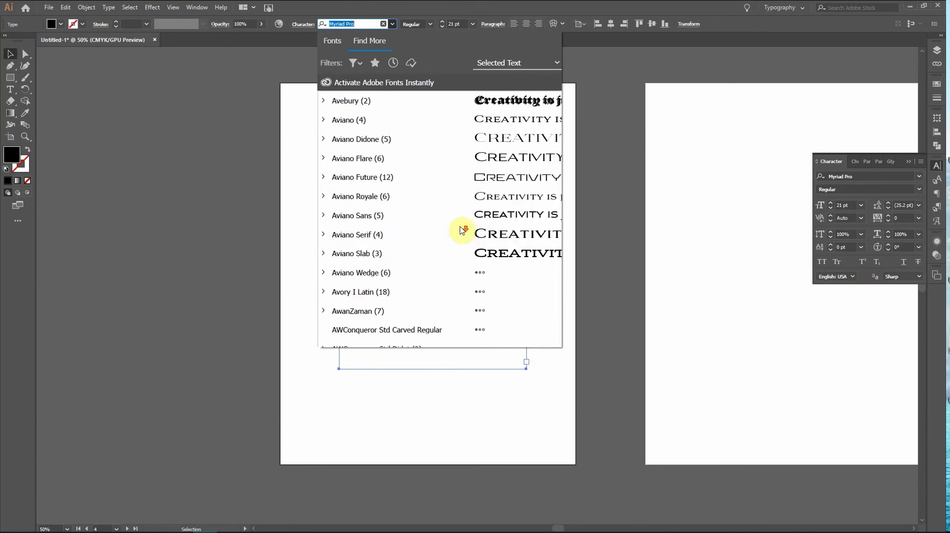
pyautogui.click(587, 324)
pyautogui.click(458, 240)
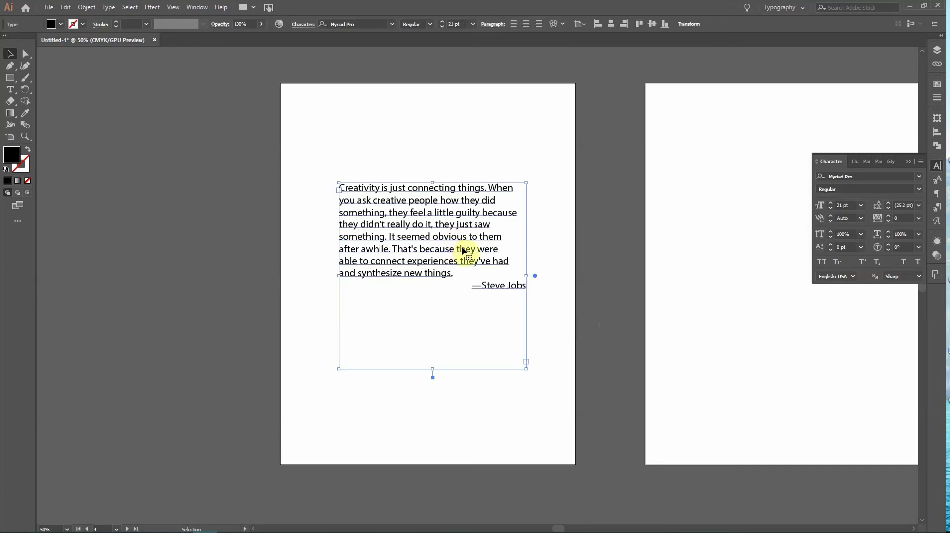
# - Switch to the Adobe Fonts website in the browser, browse the font catalogue and open the Monarcha family
pyautogui.moveTo(949, 214); pyautogui.dragTo(378, 66)
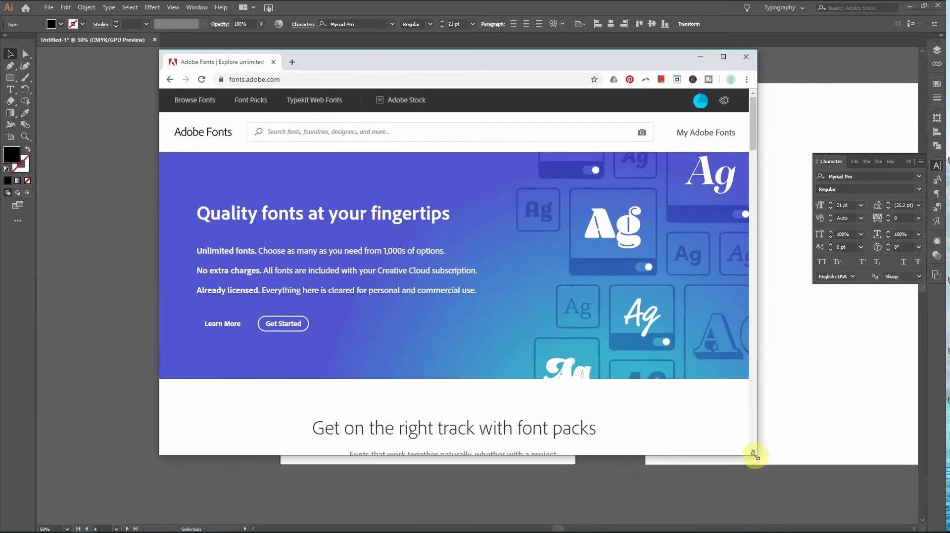
pyautogui.moveTo(754, 455); pyautogui.dragTo(781, 455)
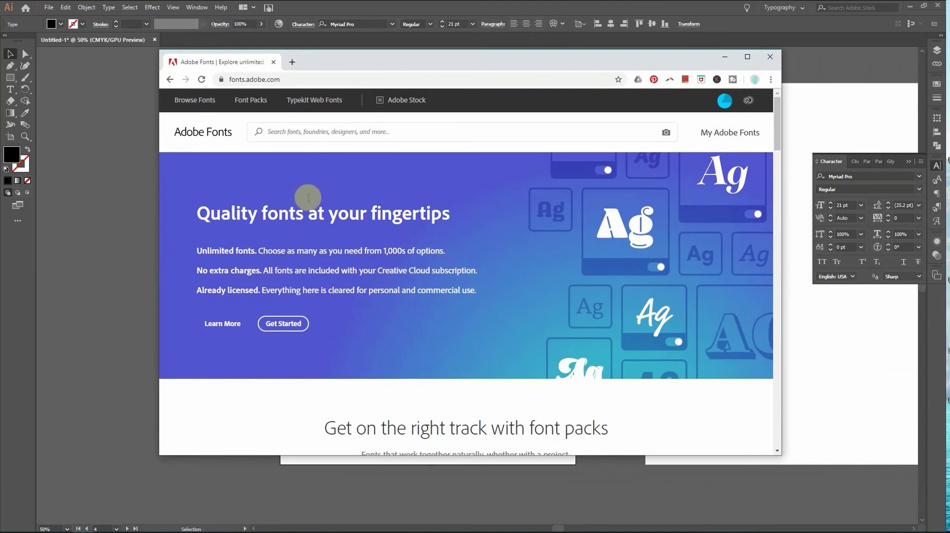
pyautogui.click(197, 103)
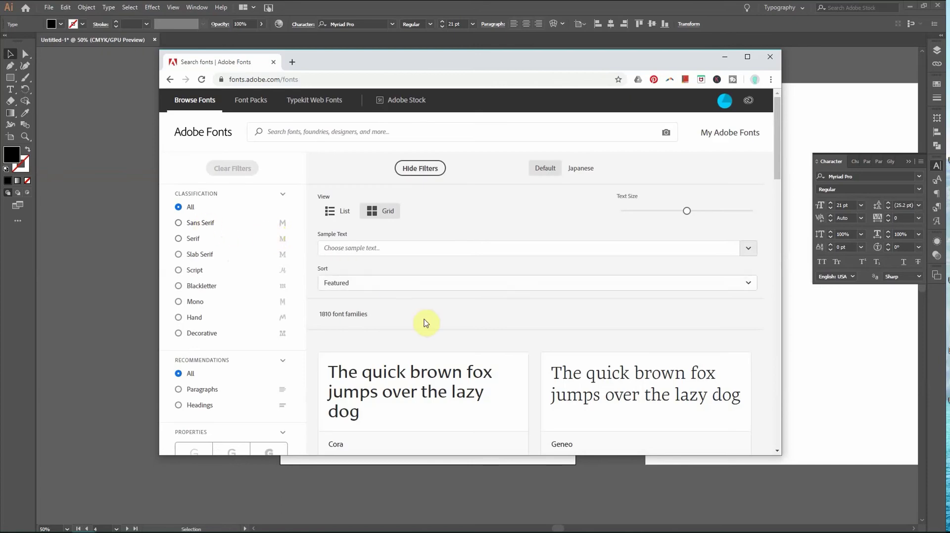
pyautogui.scroll(-9, 422, 330)
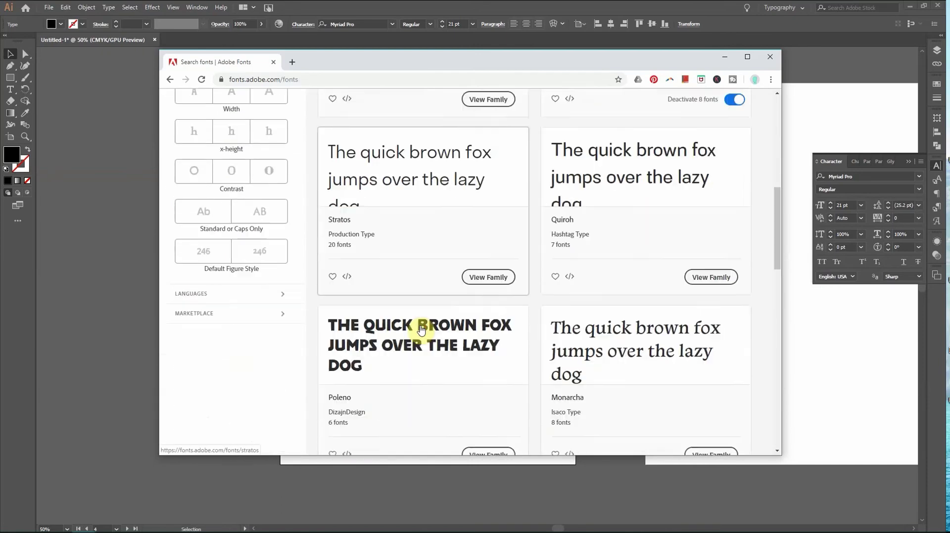
pyautogui.scroll(-4, 422, 330)
pyautogui.scroll(2, 421, 330)
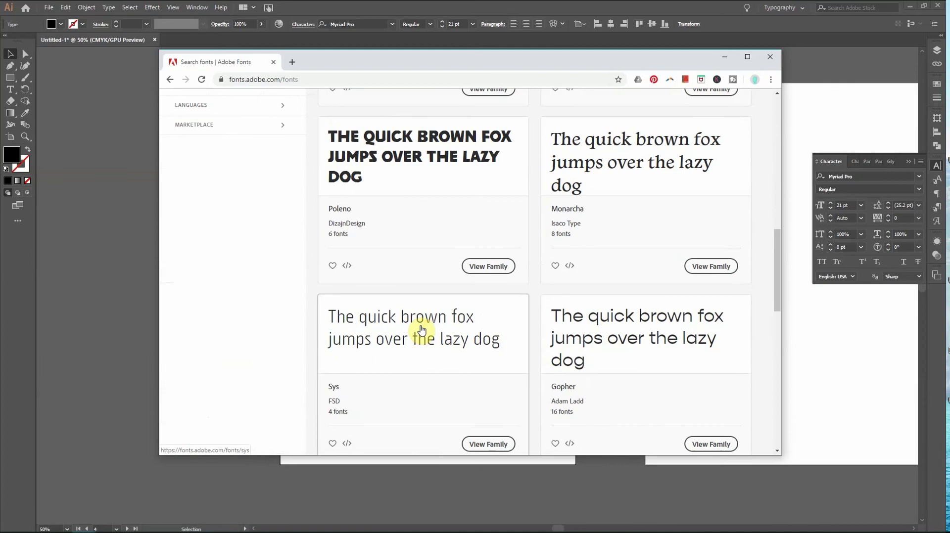
pyautogui.scroll(-2, 421, 330)
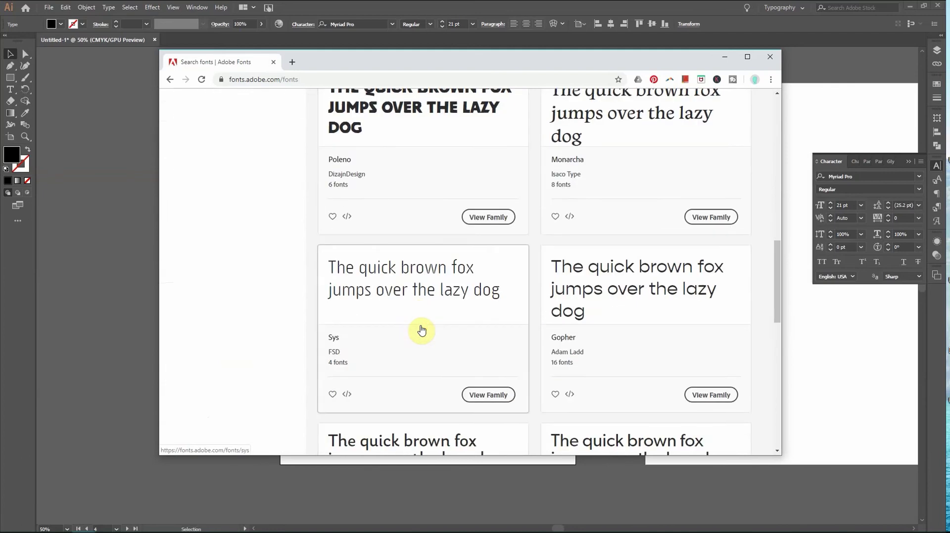
pyautogui.click(708, 217)
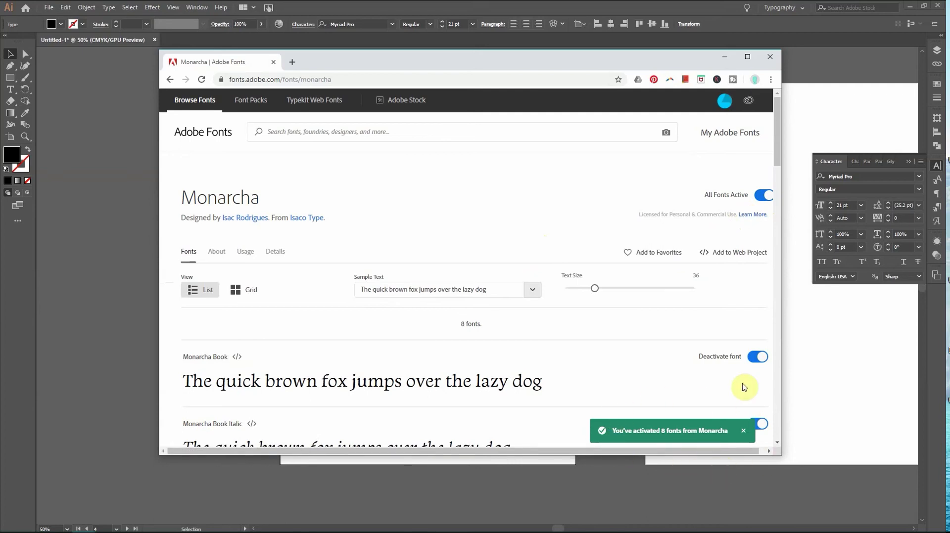
# - Deactivate and reactivate all eight Monarcha fonts, and return to Illustrator
pyautogui.click(762, 193)
pyautogui.scroll(-2, 758, 347)
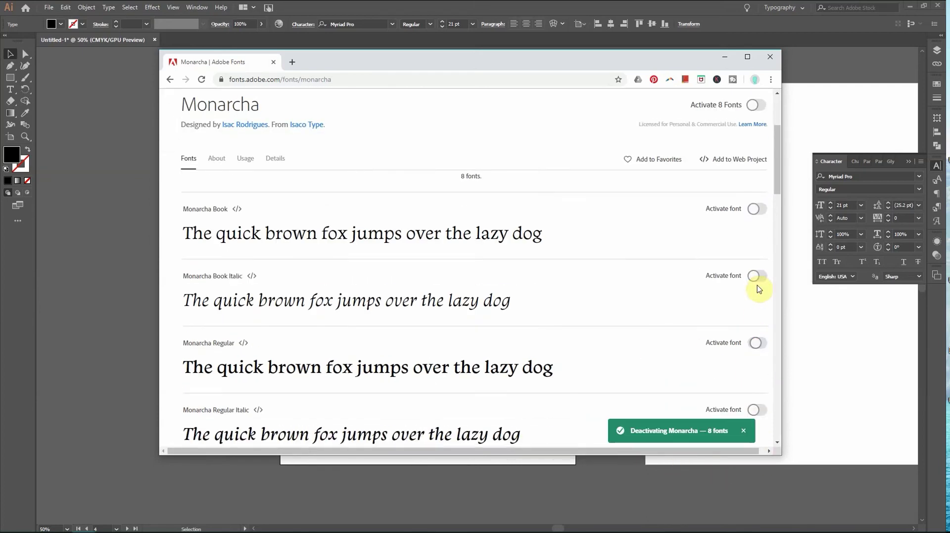
pyautogui.scroll(2, 759, 346)
pyautogui.click(756, 198)
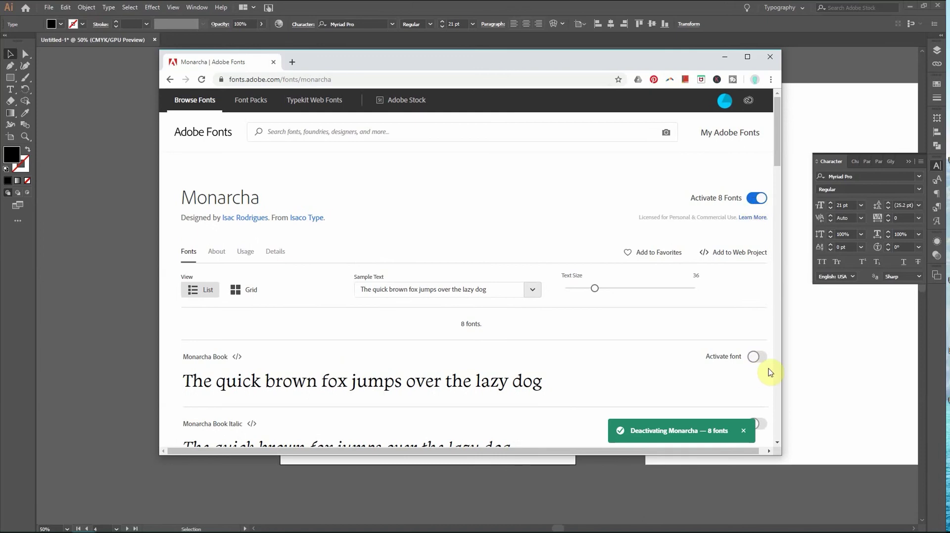
pyautogui.click(825, 391)
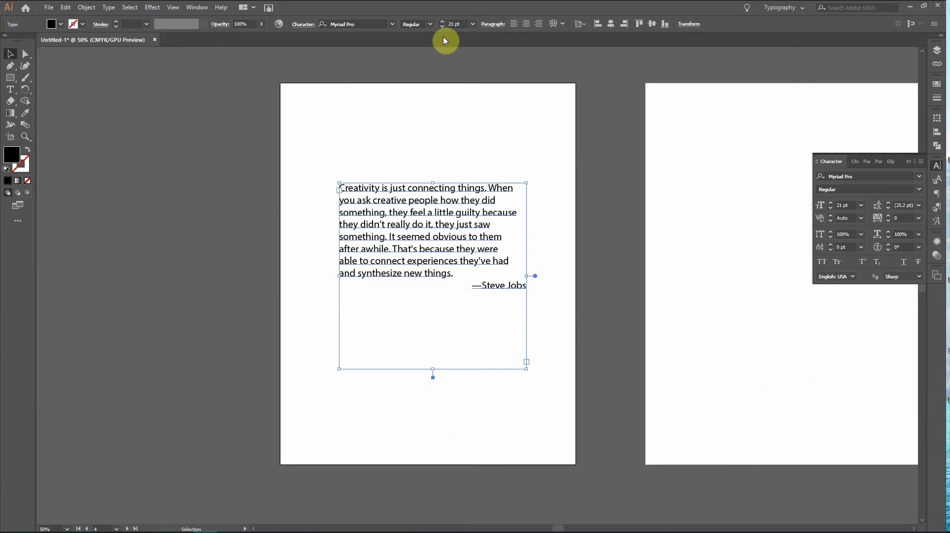
# - Set the quote's font to ITC Avant Garde Gothic Pro Bold, and widen and reposition its text frame on the artboard
pyautogui.click(391, 23)
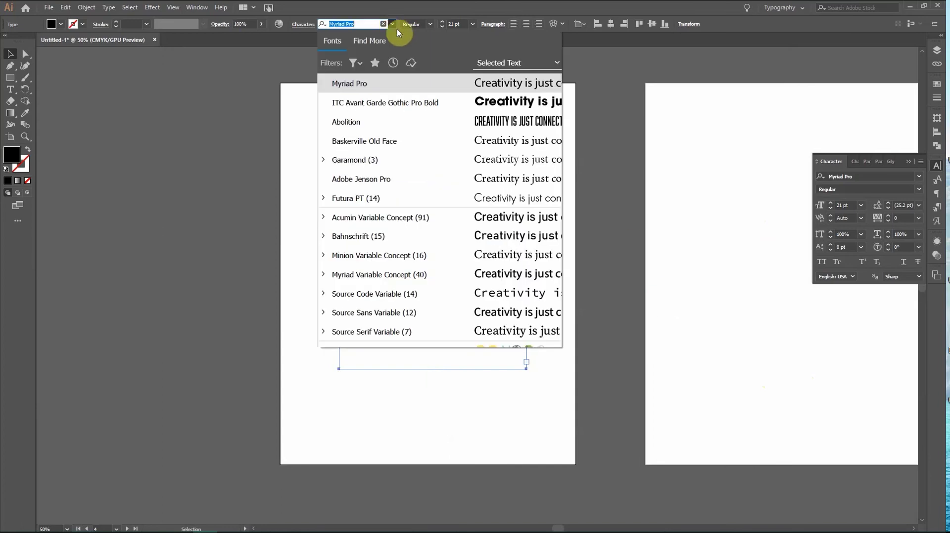
pyautogui.click(409, 103)
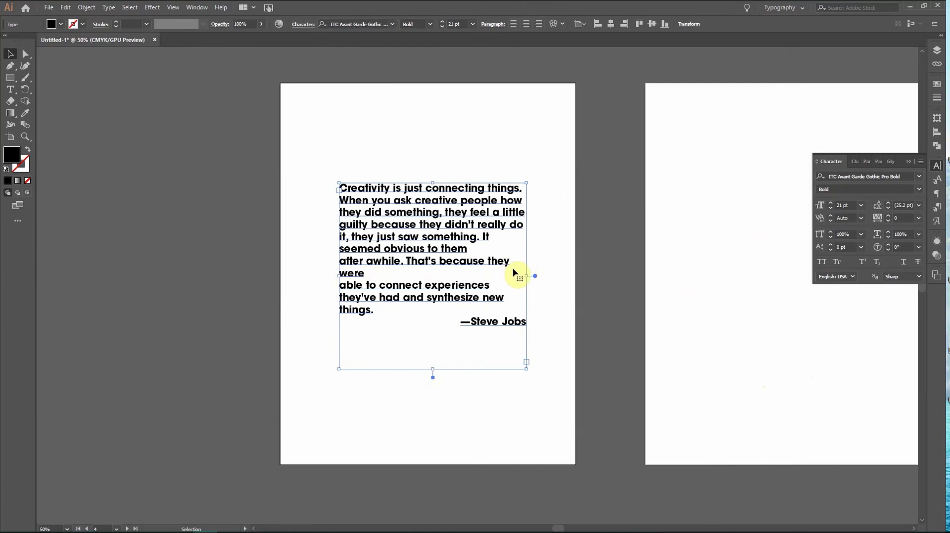
pyautogui.moveTo(527, 276); pyautogui.dragTo(567, 276)
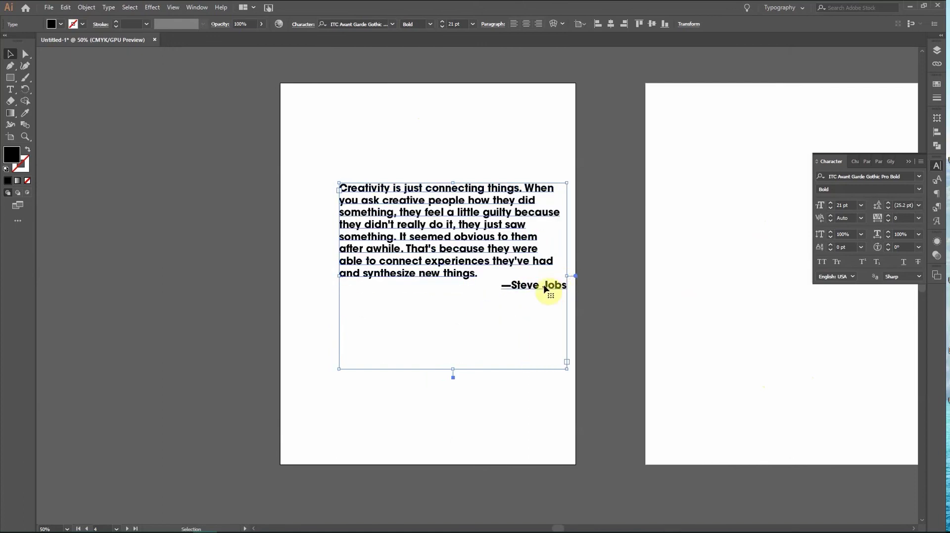
pyautogui.moveTo(504, 266); pyautogui.dragTo(486, 257)
pyautogui.click(484, 258)
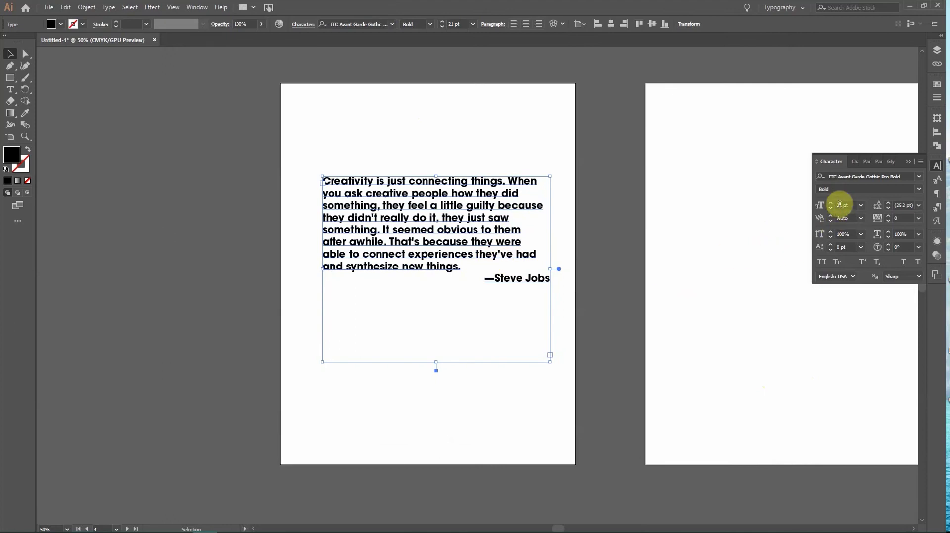
# - Set the font size of the quote text to 18 pt
pyautogui.click(832, 204)
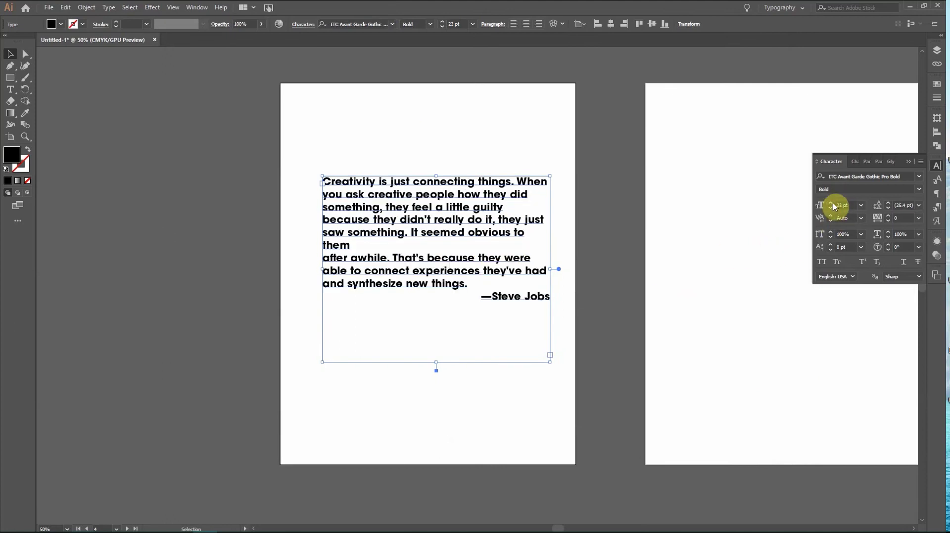
pyautogui.click(832, 209)
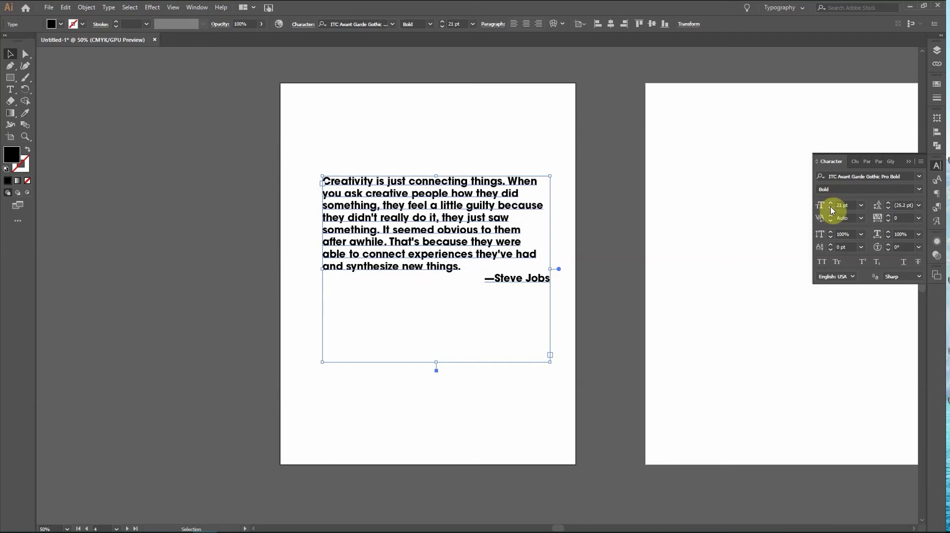
pyautogui.click(831, 210)
pyautogui.click(831, 209)
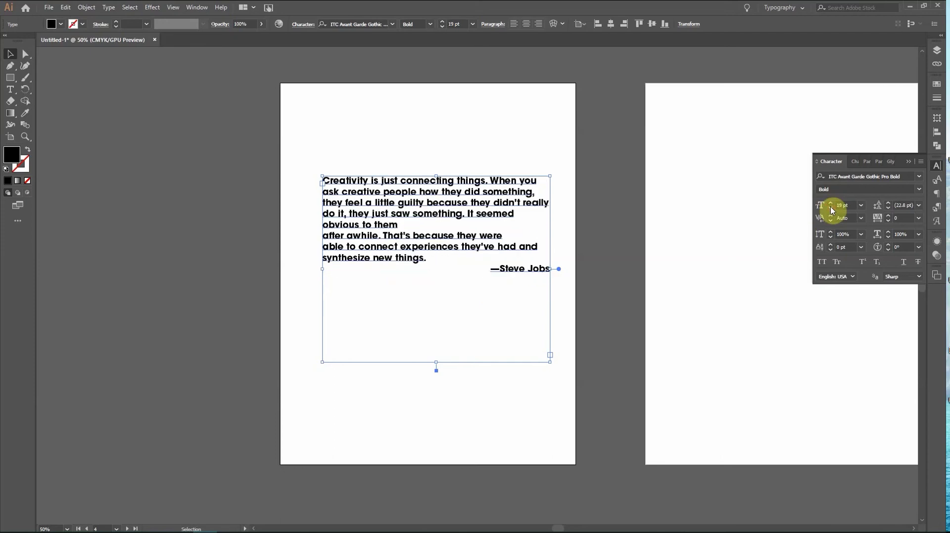
pyautogui.click(831, 210)
# - Narrow the quote's text frame to restore the line breaks and reposition it around the middle of the artboard
pyautogui.moveTo(488, 212); pyautogui.dragTo(491, 238)
pyautogui.moveTo(555, 295); pyautogui.dragTo(523, 295)
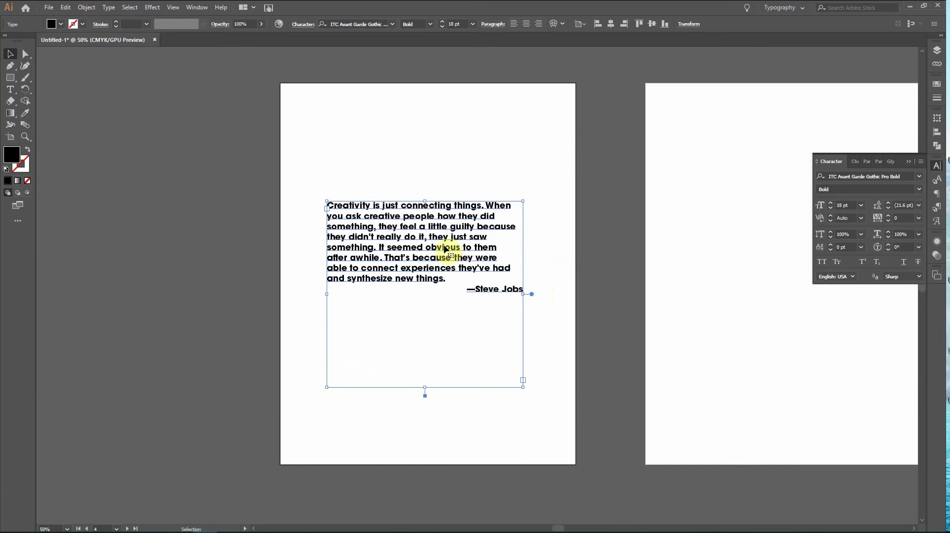
pyautogui.moveTo(444, 249); pyautogui.dragTo(452, 242)
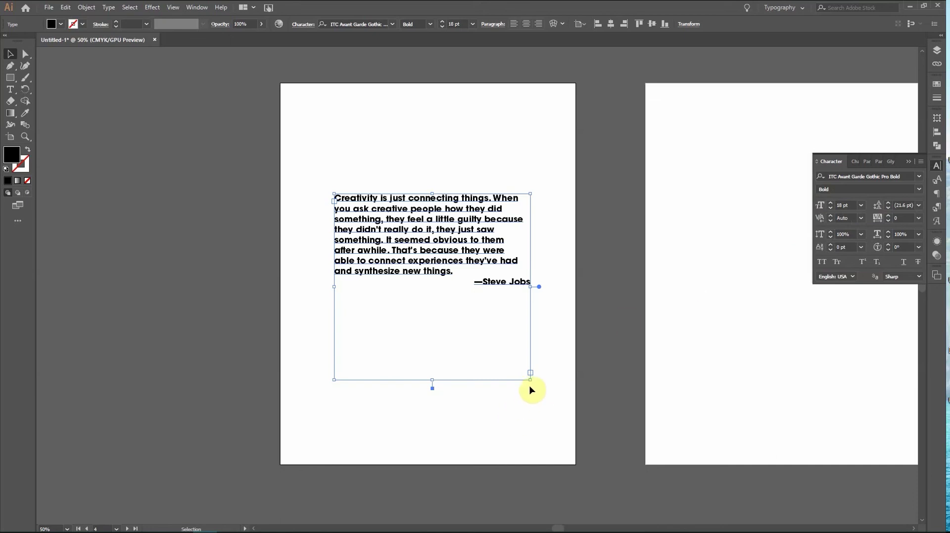
# - Increase the leading of the quote text to 28 pt
pyautogui.click(853, 205)
pyautogui.click(888, 203)
pyautogui.click(888, 204)
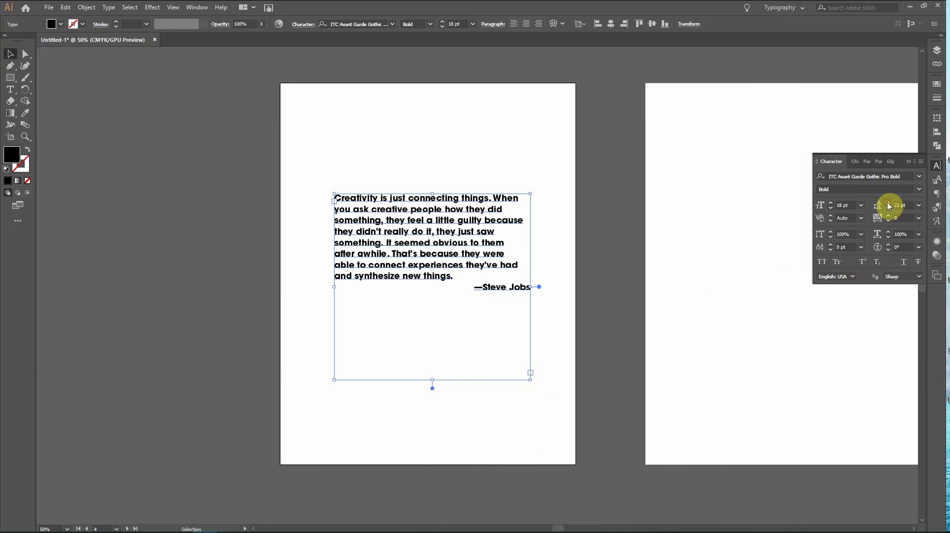
pyautogui.click(888, 204)
pyautogui.click(888, 204)
pyautogui.click(888, 204)
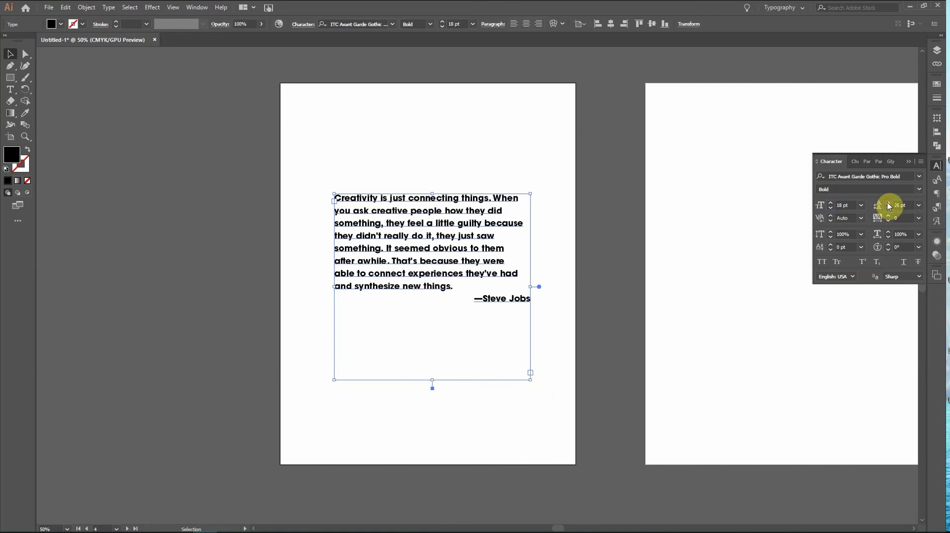
pyautogui.click(888, 203)
pyautogui.click(888, 203)
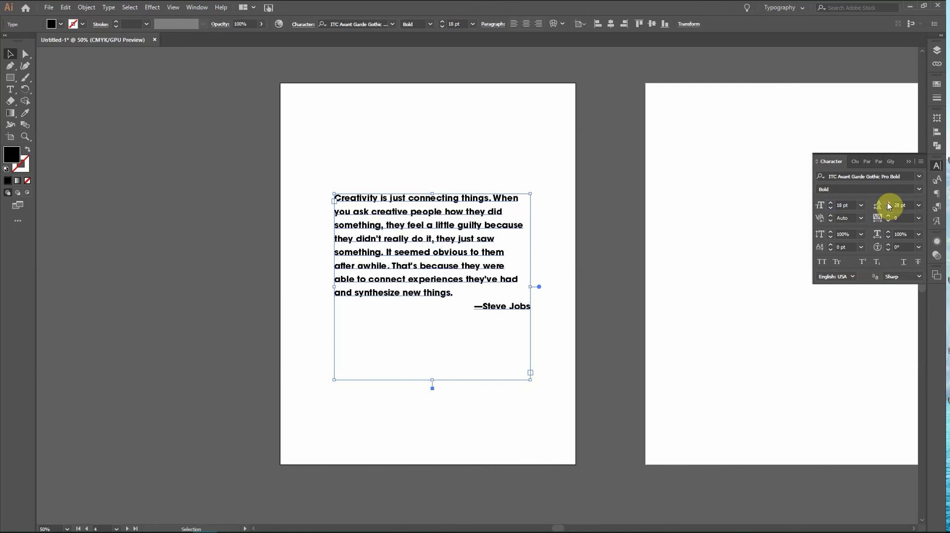
# - Deselect the quote text, try the Auto leading preset, and set the default leading to 24 pt
pyautogui.click(661, 248)
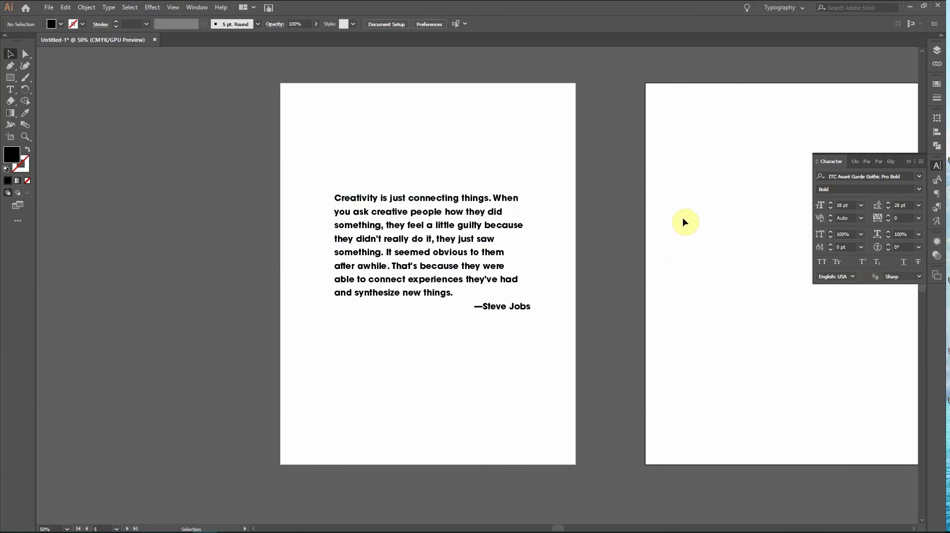
pyautogui.click(919, 205)
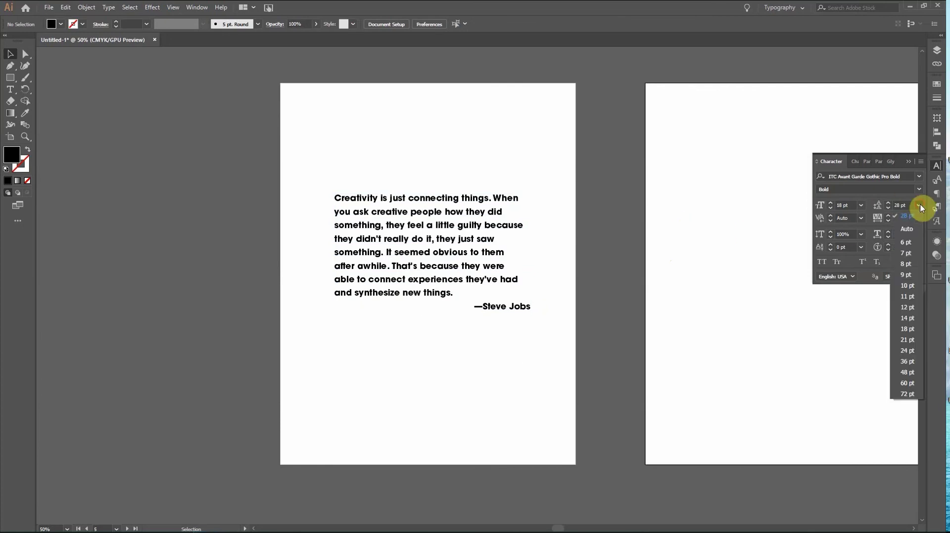
pyautogui.click(909, 229)
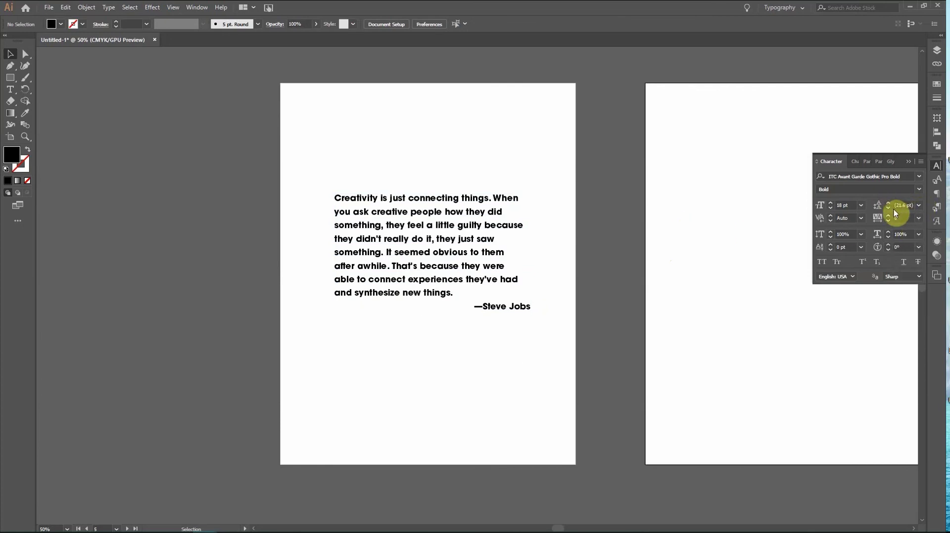
pyautogui.click(919, 206)
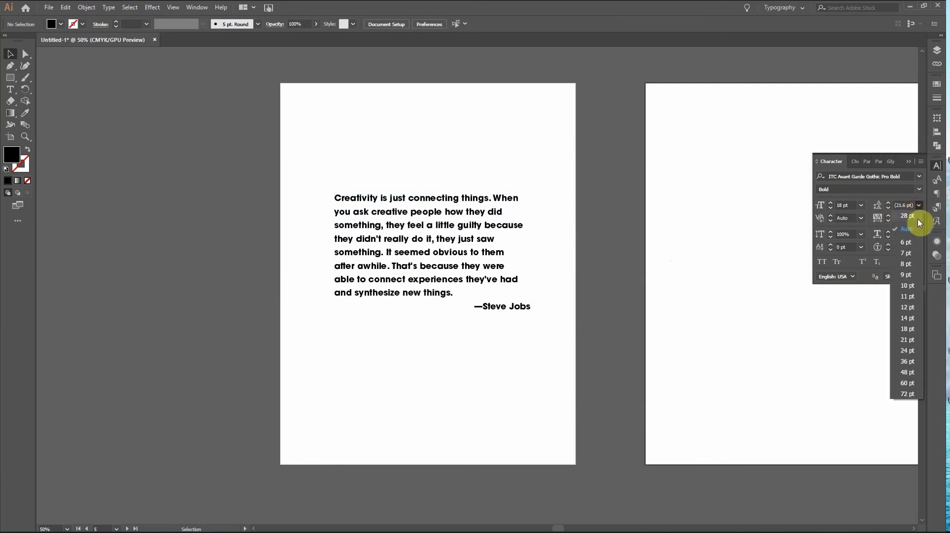
pyautogui.click(905, 351)
# - Set the tracking of the whole quote text block to -10
pyautogui.click(509, 244)
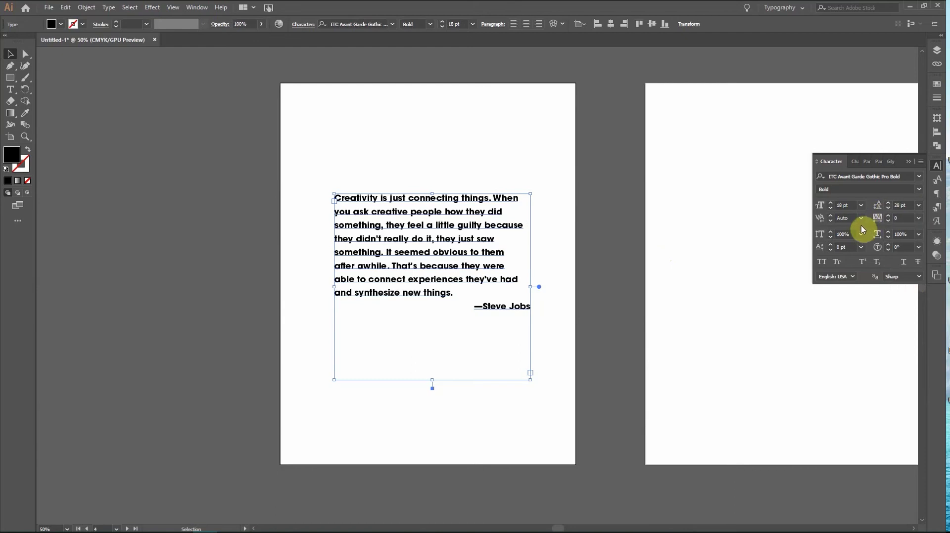
pyautogui.click(919, 219)
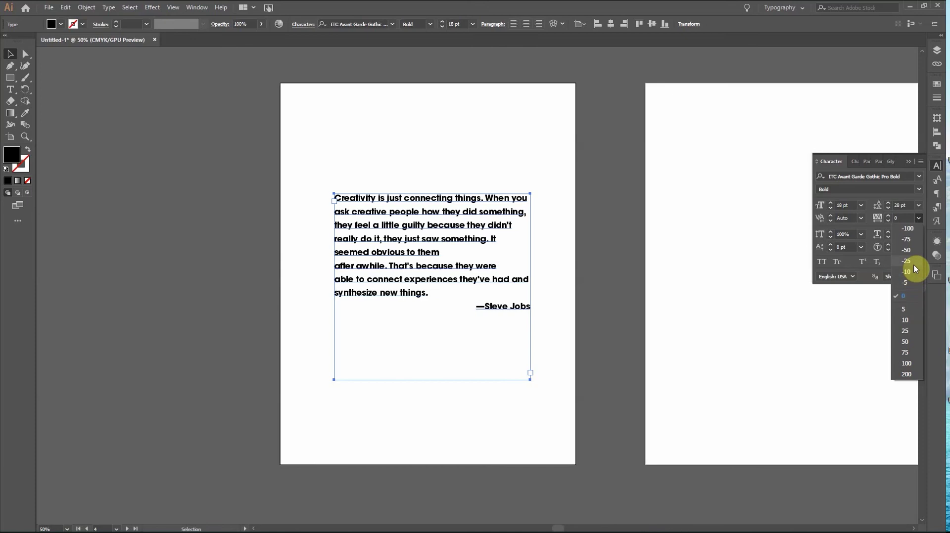
pyautogui.click(912, 274)
pyautogui.click(919, 218)
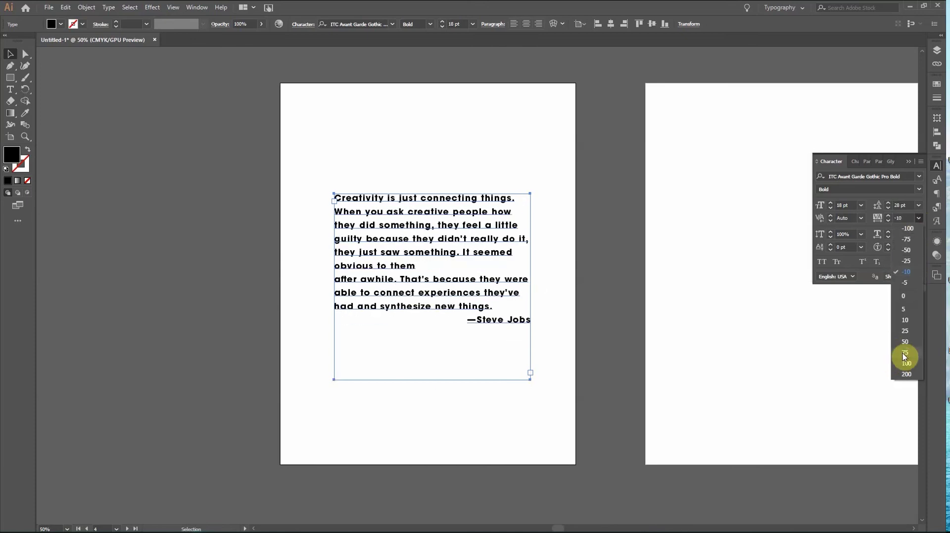
pyautogui.click(907, 274)
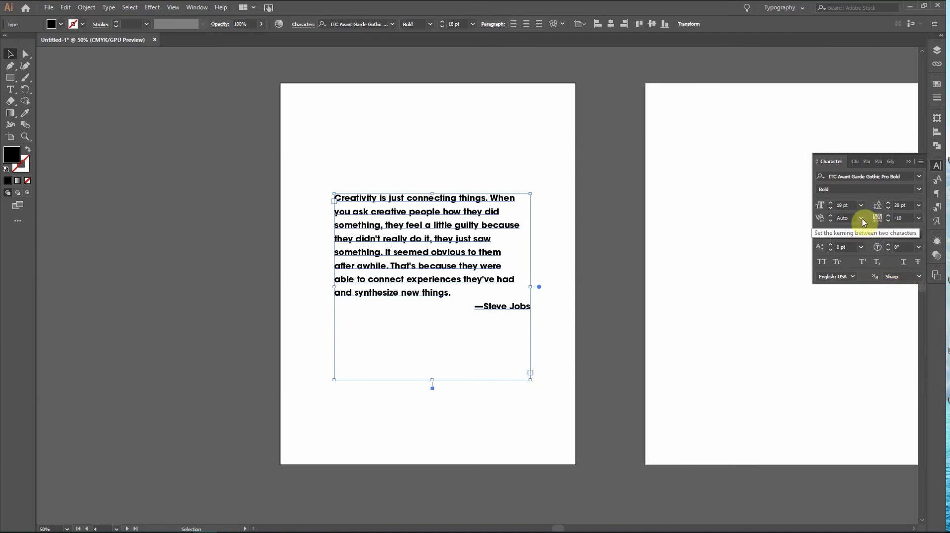
# - Change the font of the "Design is not just what it looks like" line to ITC Avant Garde Gothic Pro Bold
pyautogui.doubleClick(443, 294)
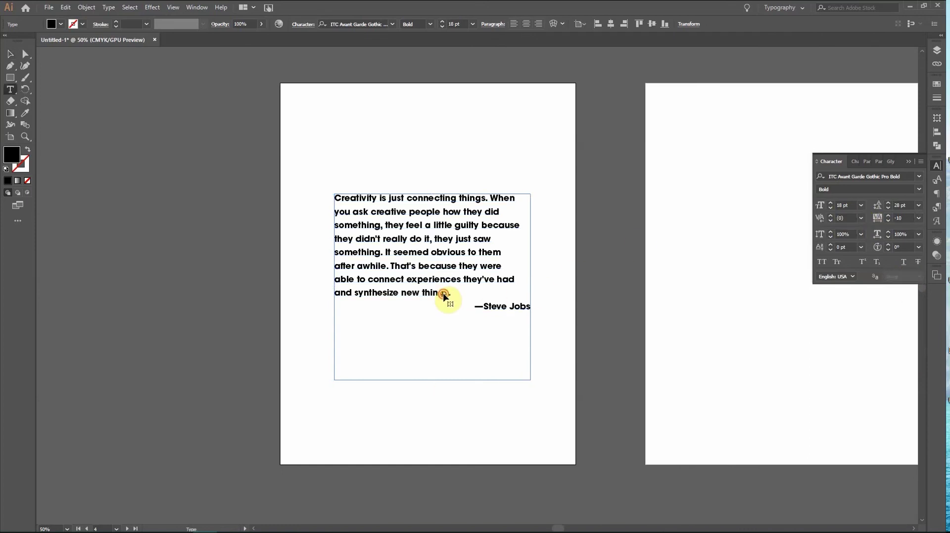
pyautogui.scroll(2, 565, 310)
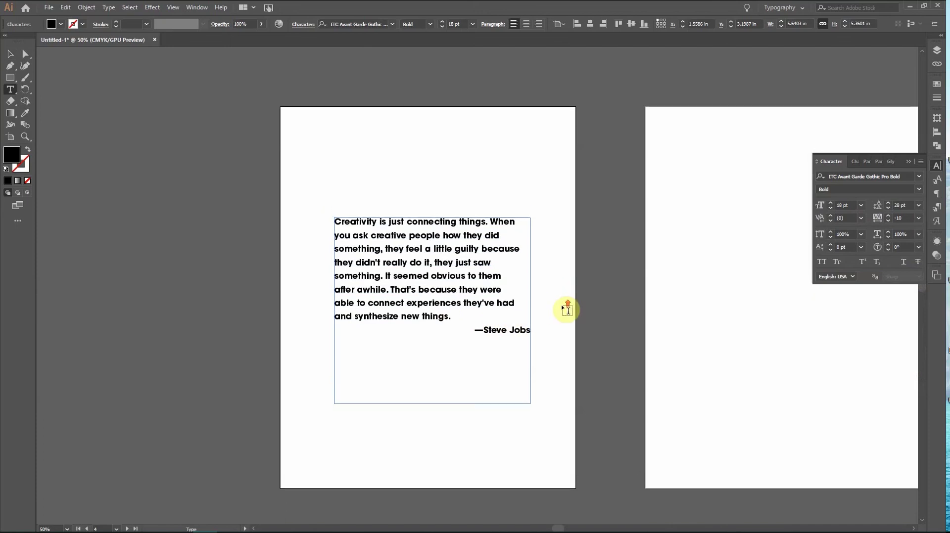
pyautogui.scroll(10, 567, 309)
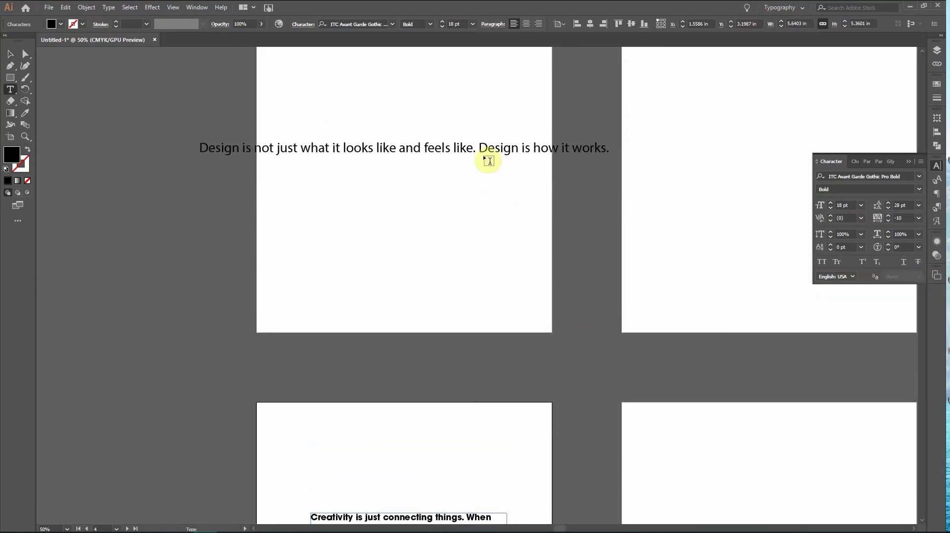
pyautogui.click(558, 148)
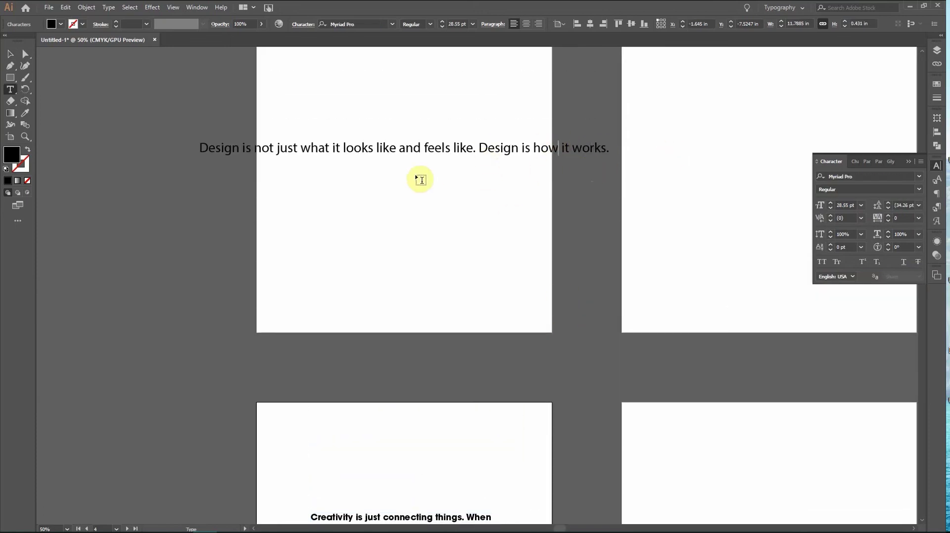
pyautogui.scroll(2, 421, 180)
pyautogui.tripleClick(405, 195)
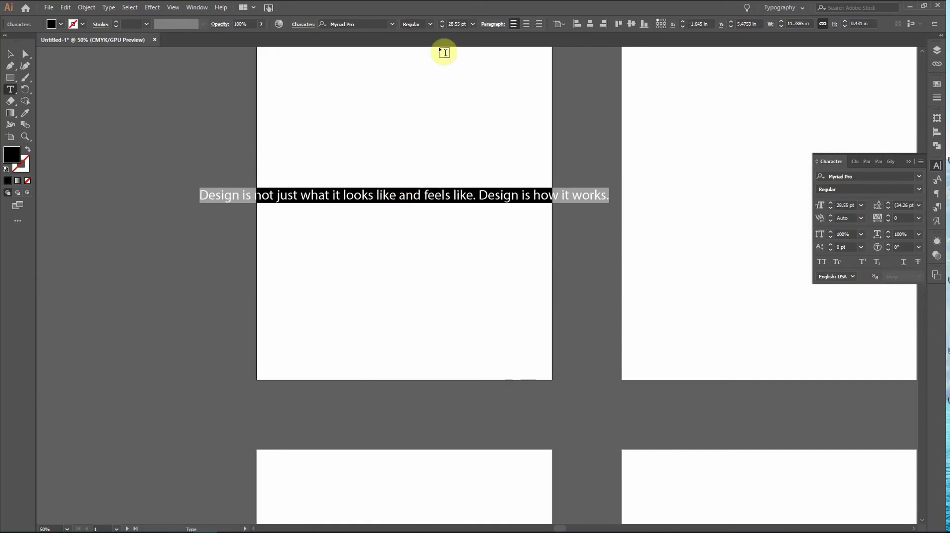
pyautogui.click(392, 25)
pyautogui.click(390, 81)
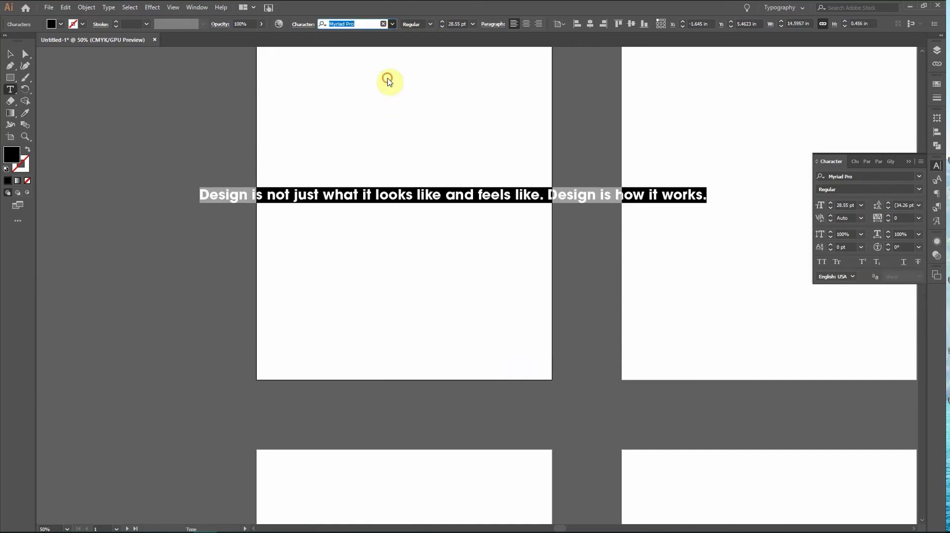
# - Try tightening the kerning between the l and o of "looks" in one-unit increments, and return it to 0
pyautogui.click(405, 195)
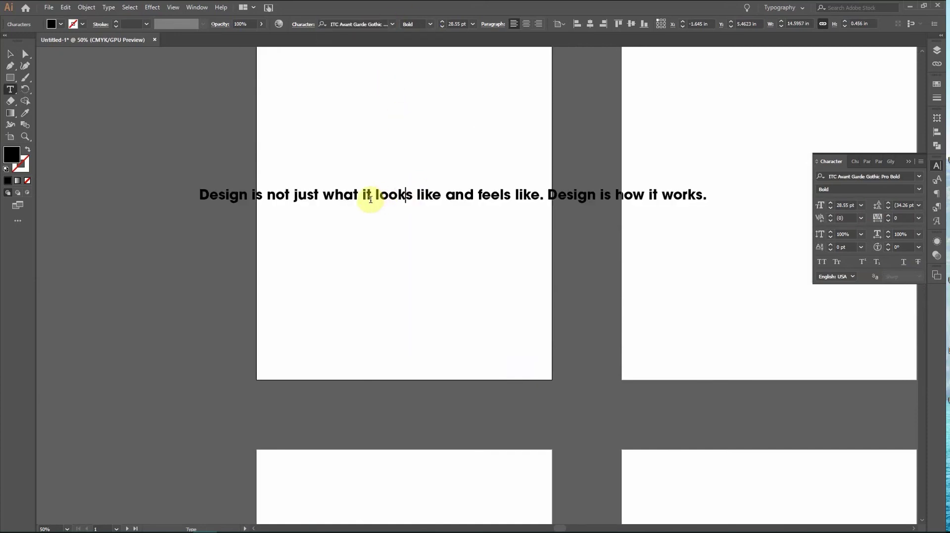
pyautogui.hotkey('ctrl', '=')
pyautogui.hotkey('ctrl', '=')
pyautogui.hotkey('ctrl', '=')
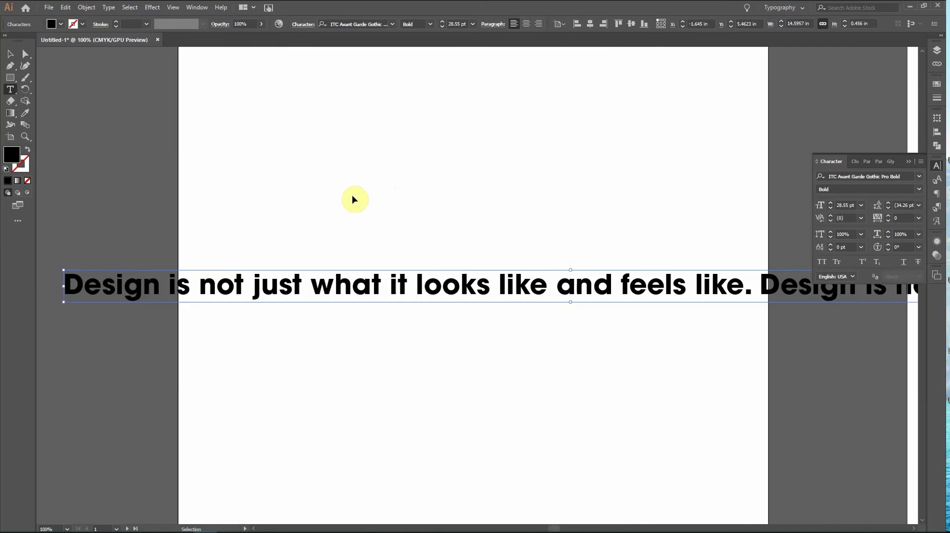
pyautogui.click(403, 282)
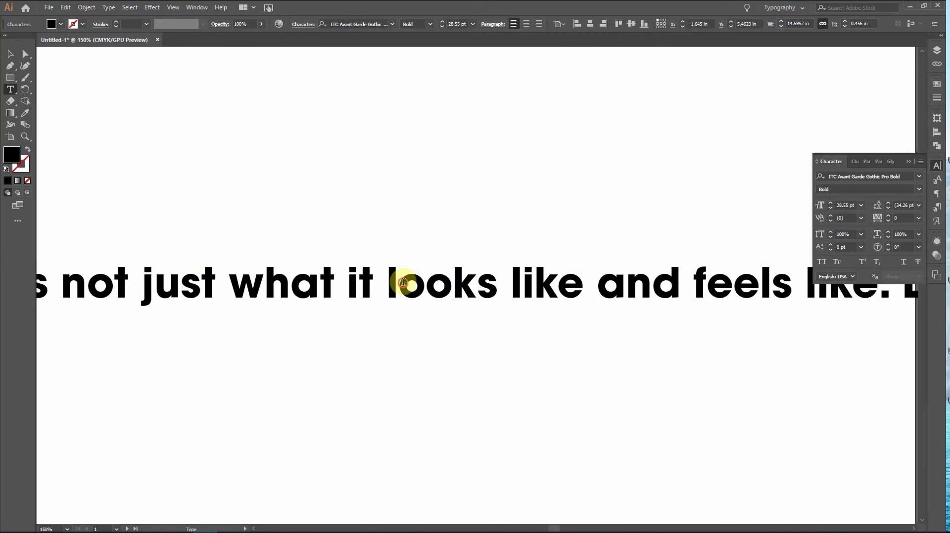
pyautogui.click(831, 221)
pyautogui.click(830, 221)
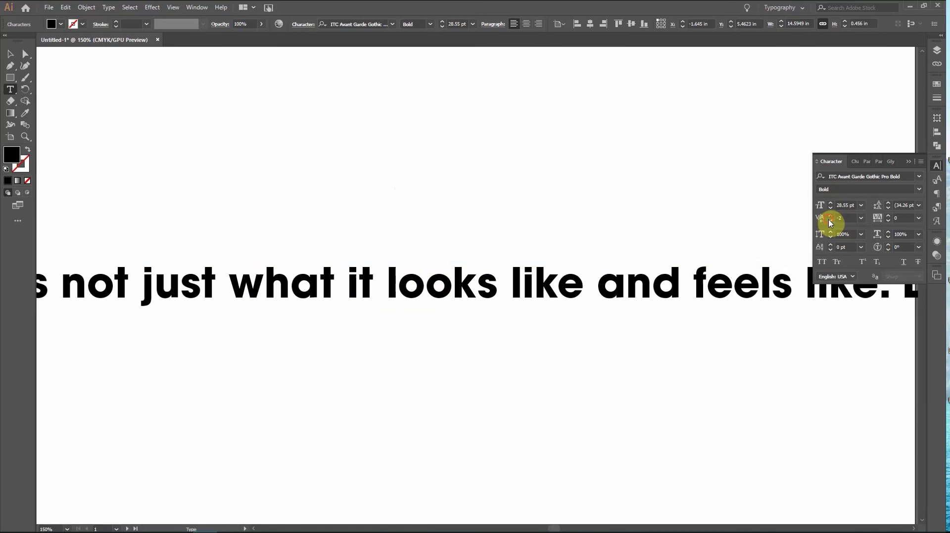
pyautogui.click(830, 221)
pyautogui.click(830, 221)
pyautogui.click(829, 215)
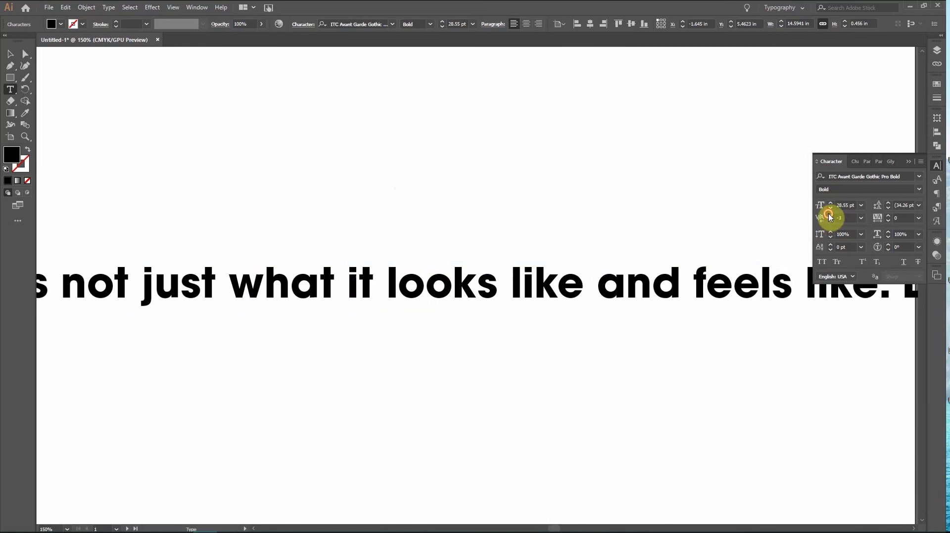
pyautogui.click(829, 215)
pyautogui.click(829, 215)
# - Tighten the kerning of the letter pairs in "looks", using -20 for l-o and o-o, and deselect the text
pyautogui.click(399, 296)
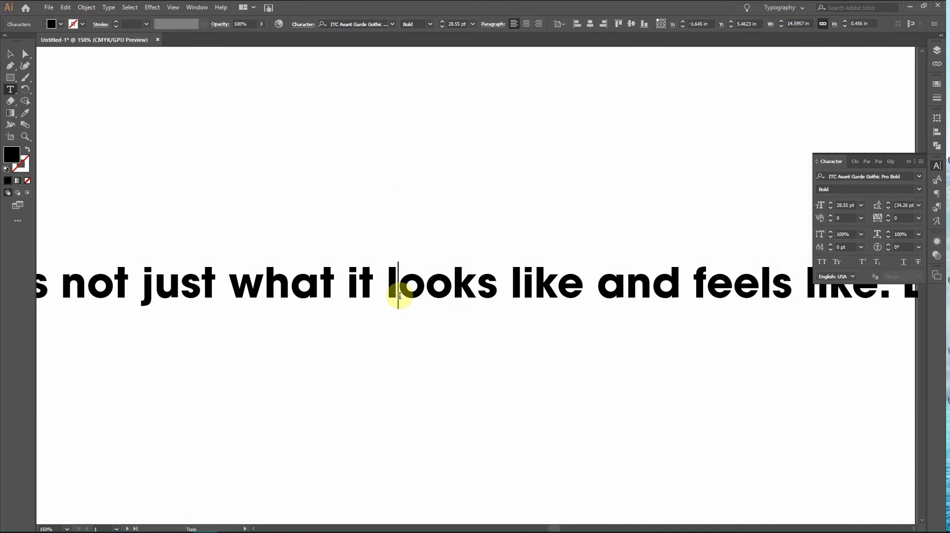
pyautogui.press('alt')
pyautogui.hotkey('alt', 'Left')
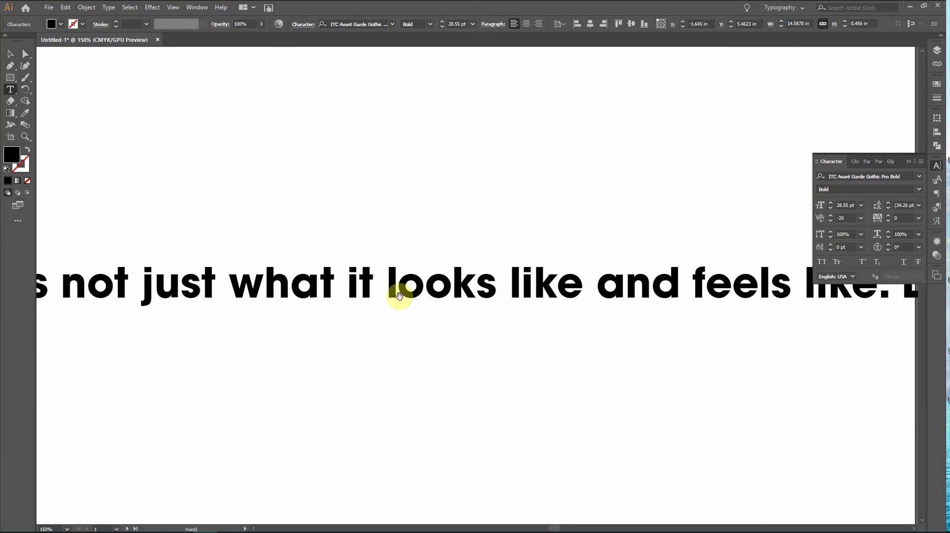
pyautogui.press('Right')
pyautogui.press('Right')
pyautogui.hotkey('alt', 'Left')
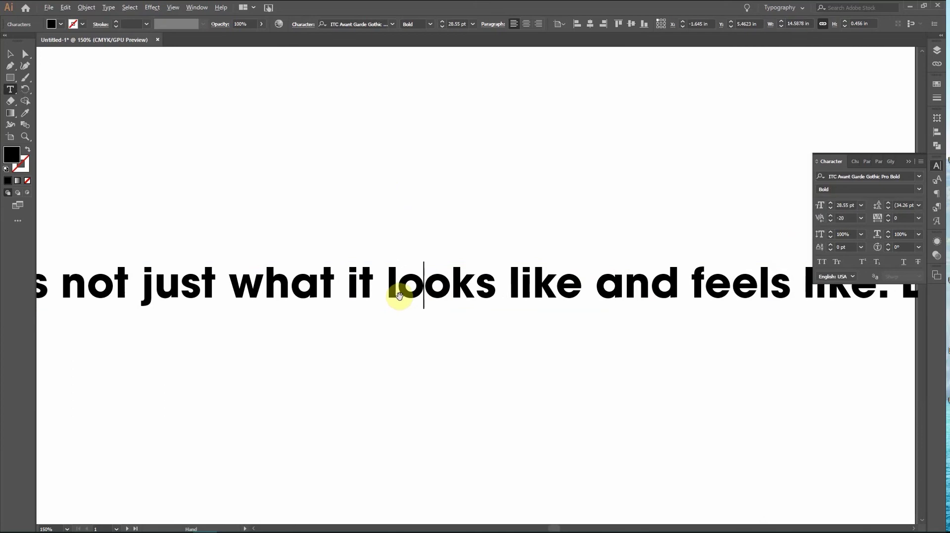
pyautogui.press('Right')
pyautogui.hotkey('alt', 'Left')
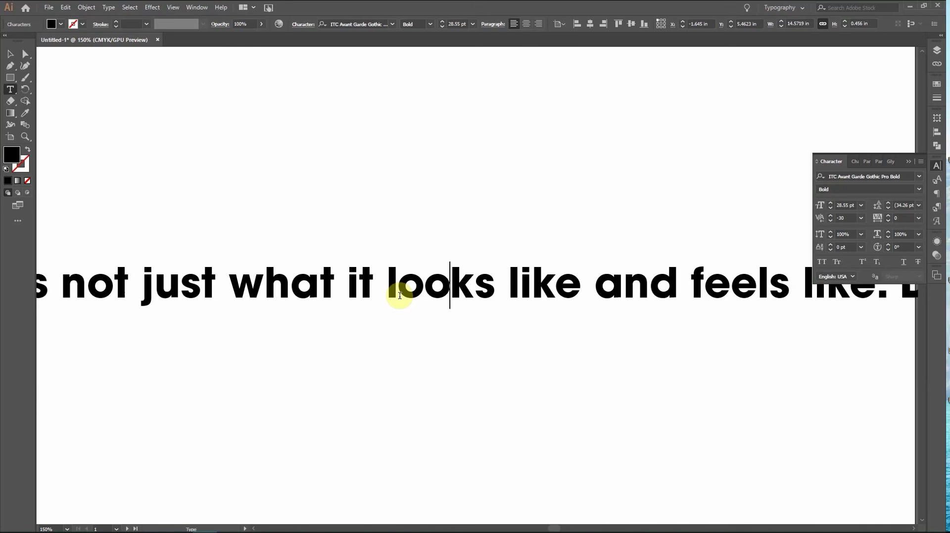
pyautogui.press('Right')
pyautogui.hotkey('alt', 'Left')
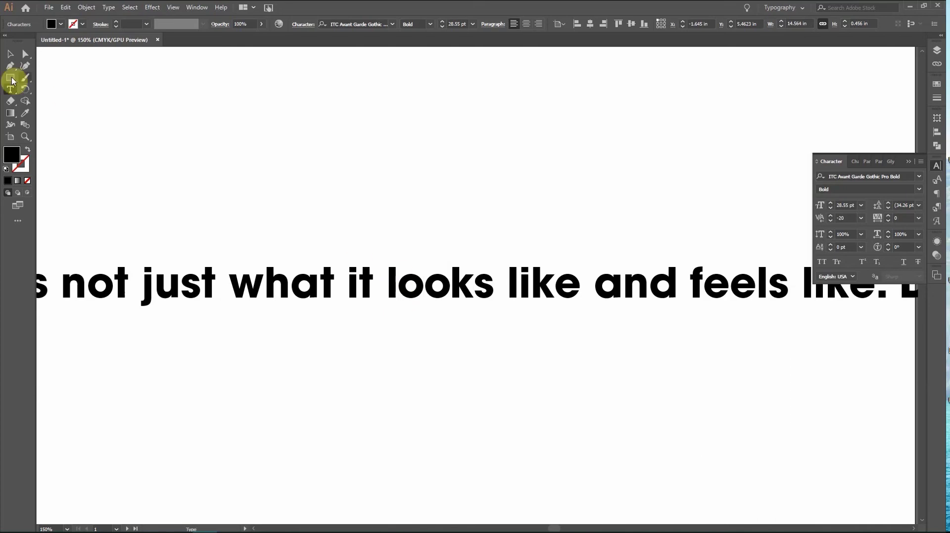
pyautogui.click(10, 54)
pyautogui.click(401, 167)
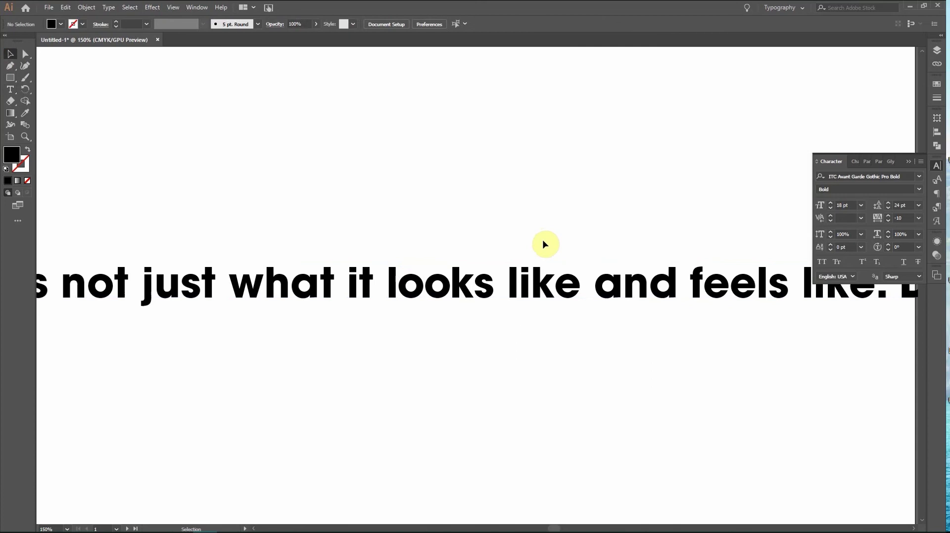
pyautogui.hotkey('ctrl', '-')
pyautogui.hotkey('ctrl', '-')
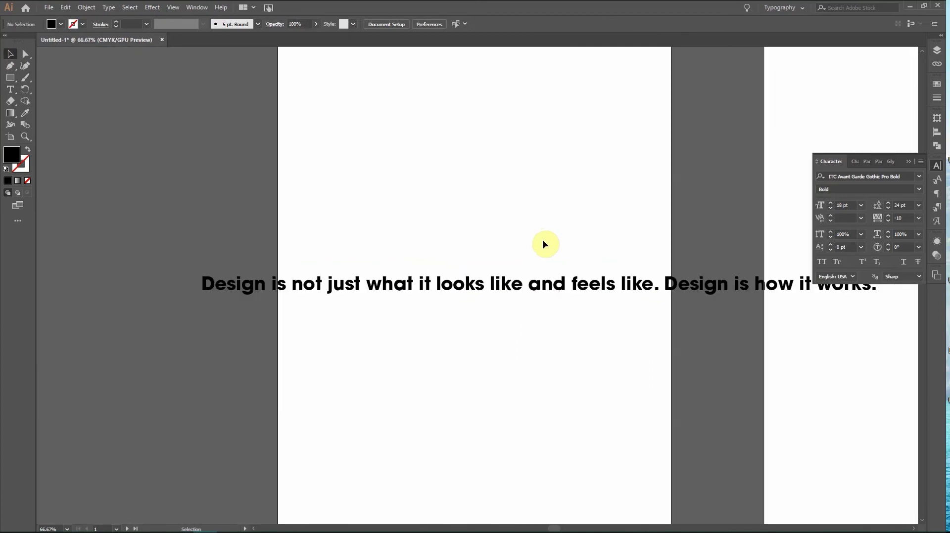
pyautogui.moveTo(580, 243); pyautogui.dragTo(471, 240)
pyautogui.hotkey('ctrl', '-')
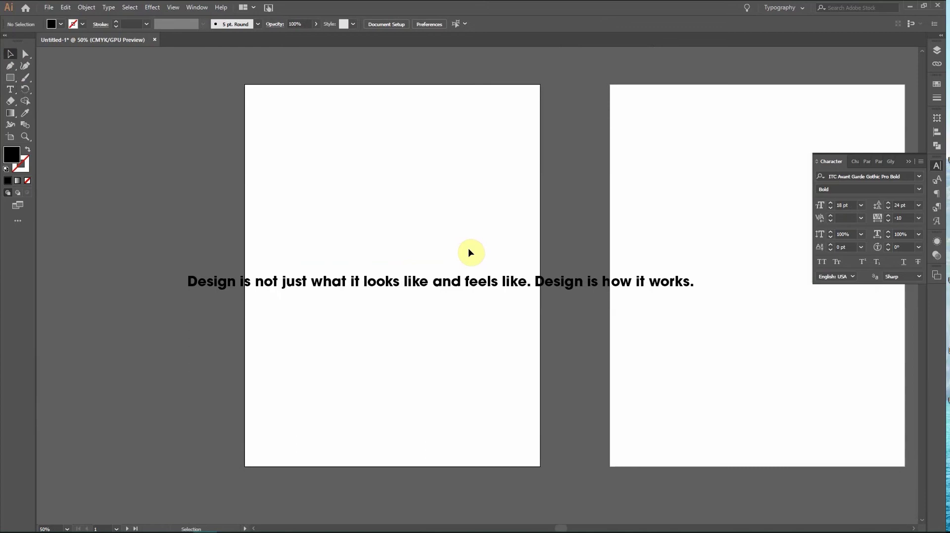
pyautogui.hotkey('ctrl', '-')
pyautogui.moveTo(566, 371); pyautogui.dragTo(494, 248)
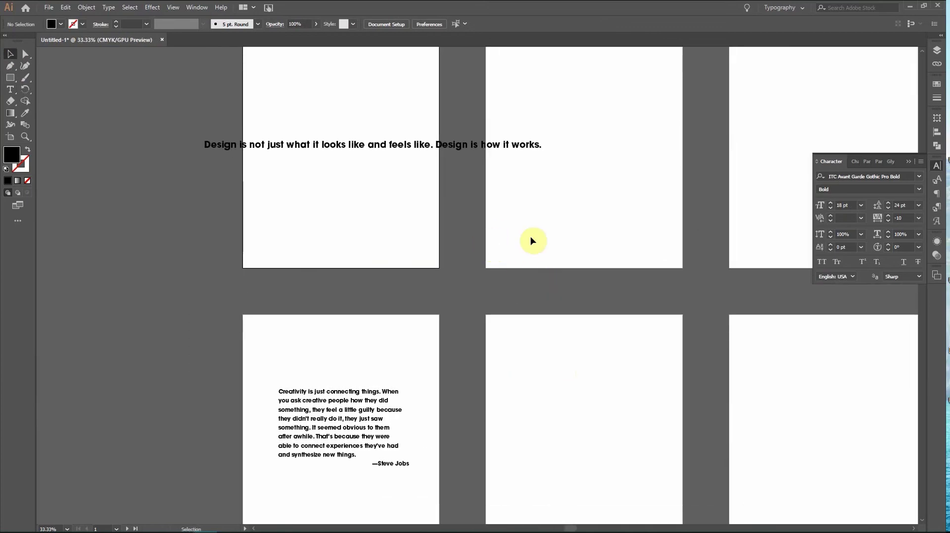